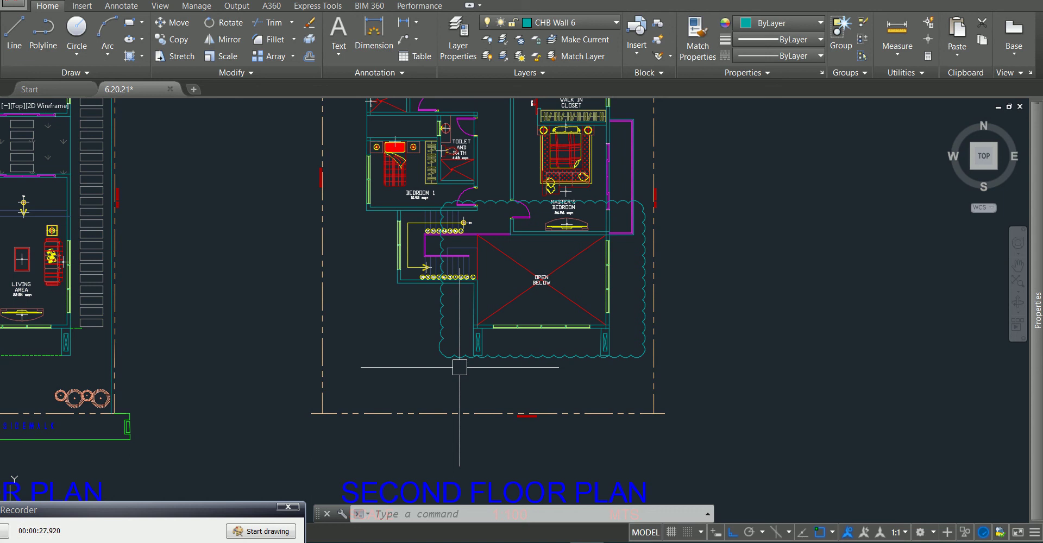
Step: Examine the existing revision cloud around the Open Below area and its surroundings on the second floor plan
{"action": "scroll", "coordinate": [538, 221], "scroll_direction": "up", "scroll_amount": 3}
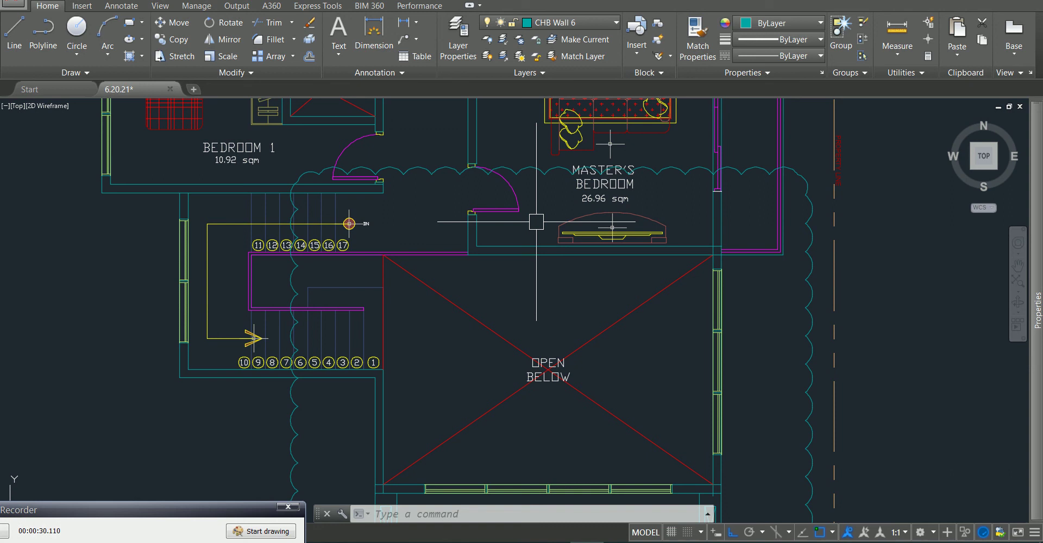
{"action": "left_click", "coordinate": [410, 163]}
{"action": "scroll", "coordinate": [410, 163], "scroll_direction": "down", "scroll_amount": 2}
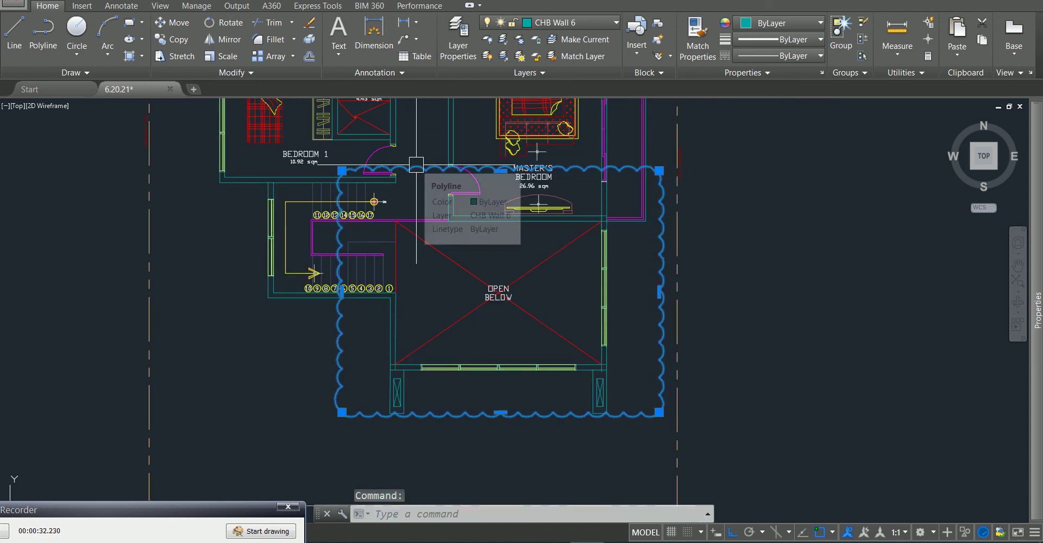
{"action": "scroll", "coordinate": [419, 164], "scroll_direction": "down", "scroll_amount": 2}
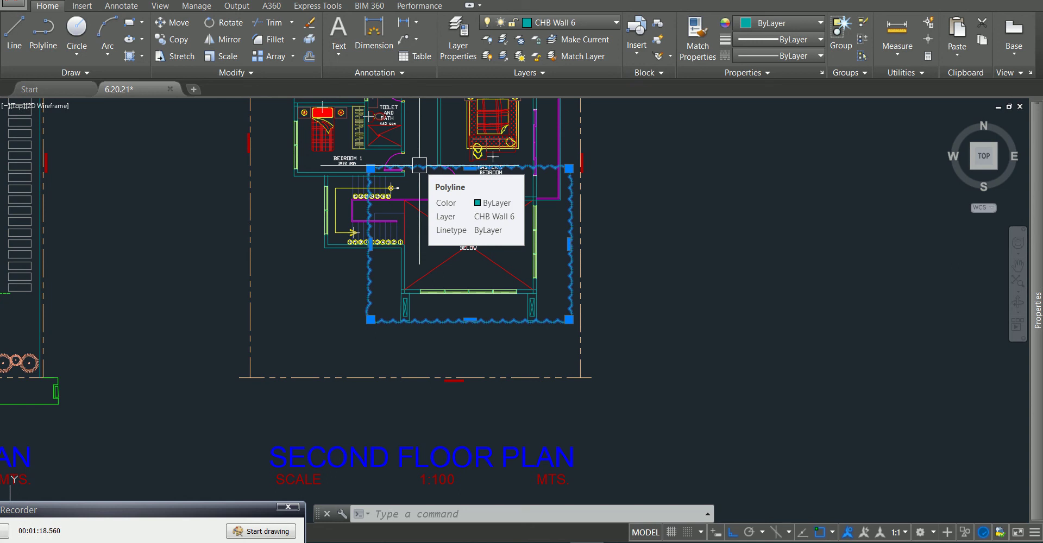
{"action": "scroll", "coordinate": [670, 292], "scroll_direction": "up", "scroll_amount": 2}
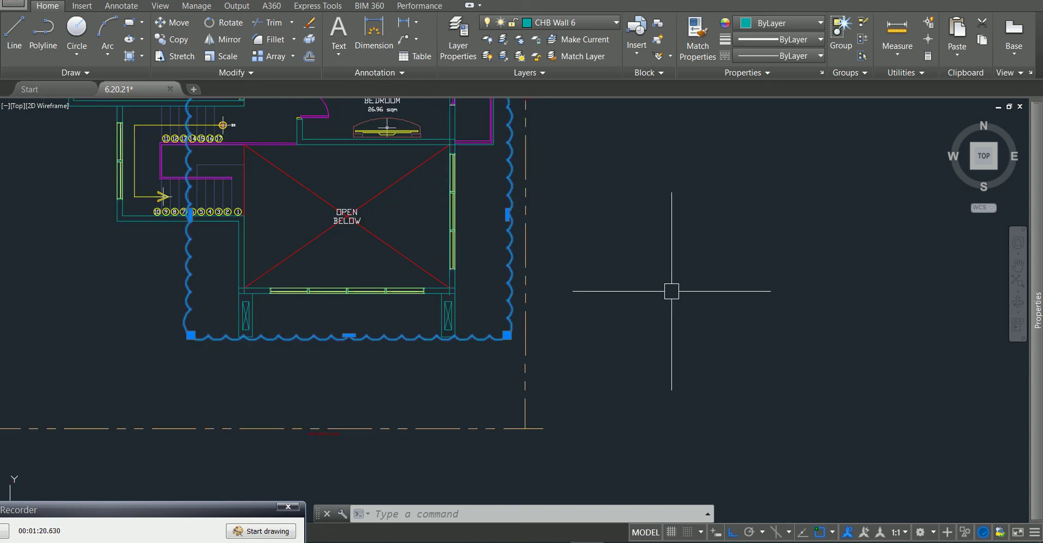
{"action": "key", "text": "Escape"}
{"action": "scroll", "coordinate": [671, 291], "scroll_direction": "down", "scroll_amount": 3}
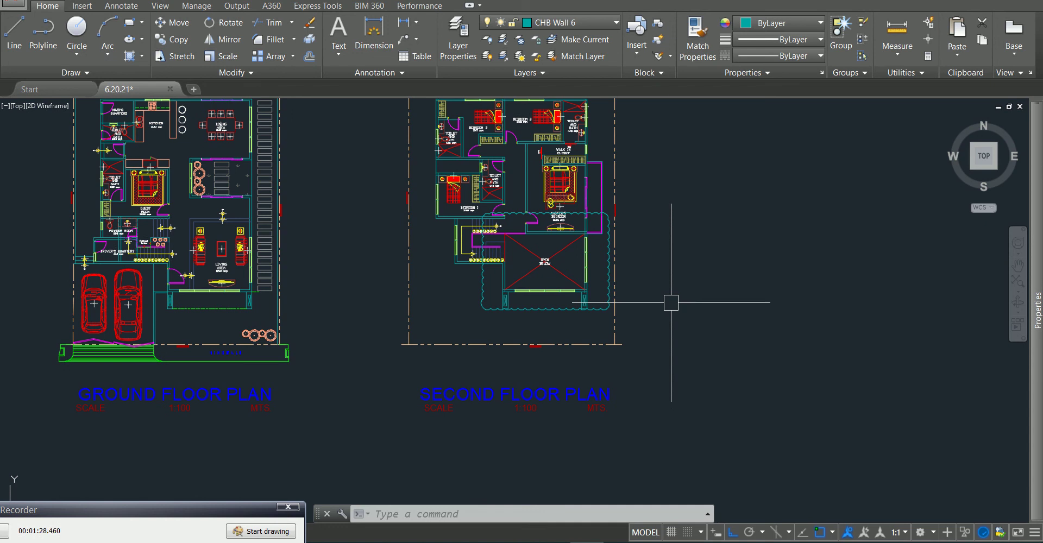
{"action": "scroll", "coordinate": [671, 303], "scroll_direction": "down", "scroll_amount": 2}
{"action": "scroll", "coordinate": [650, 235], "scroll_direction": "up", "scroll_amount": 5}
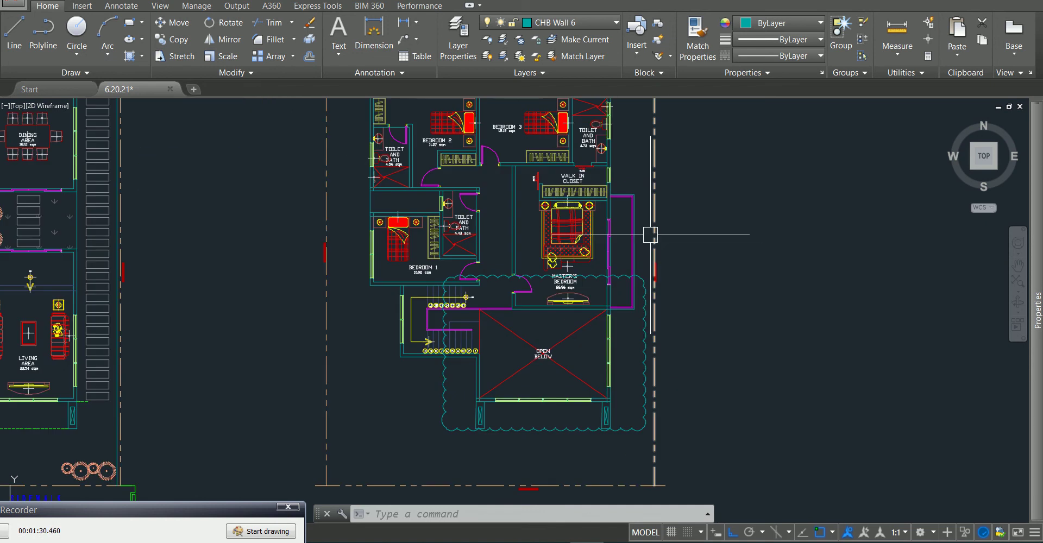
{"action": "scroll", "coordinate": [559, 187], "scroll_direction": "down", "scroll_amount": 3}
{"action": "scroll", "coordinate": [565, 160], "scroll_direction": "up", "scroll_amount": 5}
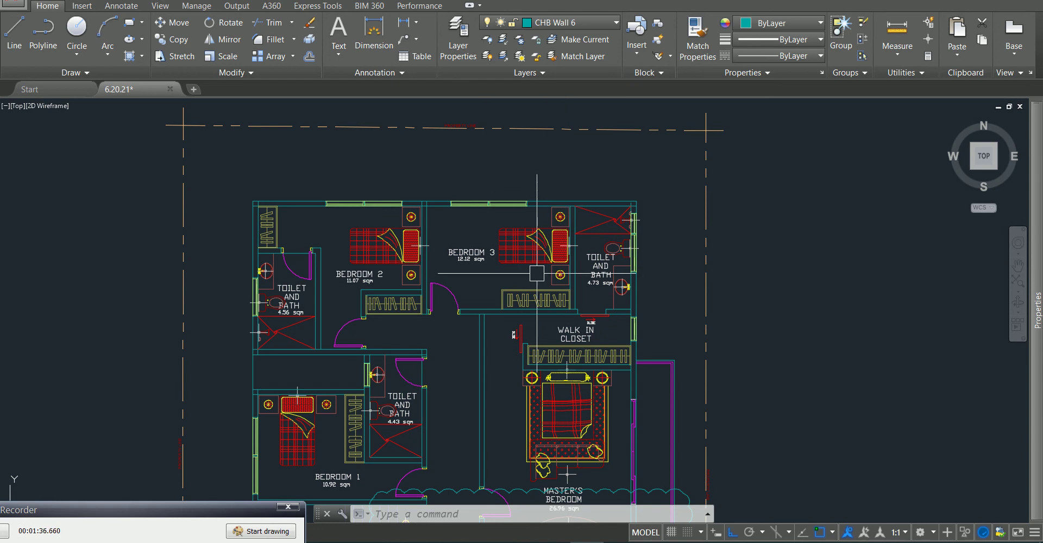
Step: Draw a rectangle enclosing Bedroom 3 and its adjoining toilet and bath on the second floor plan
{"action": "type", "text": "REC"}
{"action": "key", "text": "Return"}
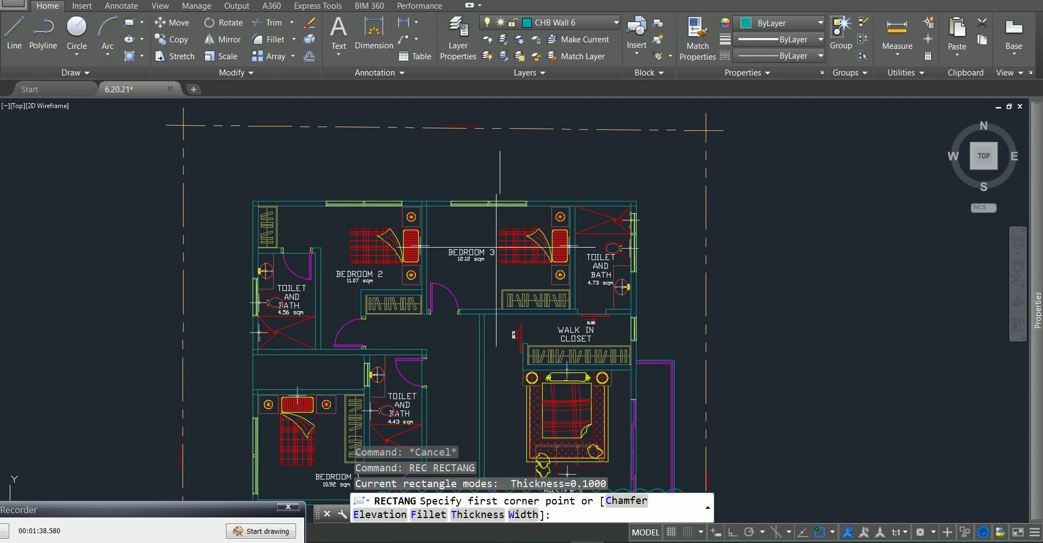
{"action": "left_click", "coordinate": [438, 175]}
{"action": "key", "text": "Escape"}
{"action": "key", "text": "Escape"}
Step: Start a revision cloud and set both its minimum and maximum arc lengths to 0.5
{"action": "type", "text": "REV"}
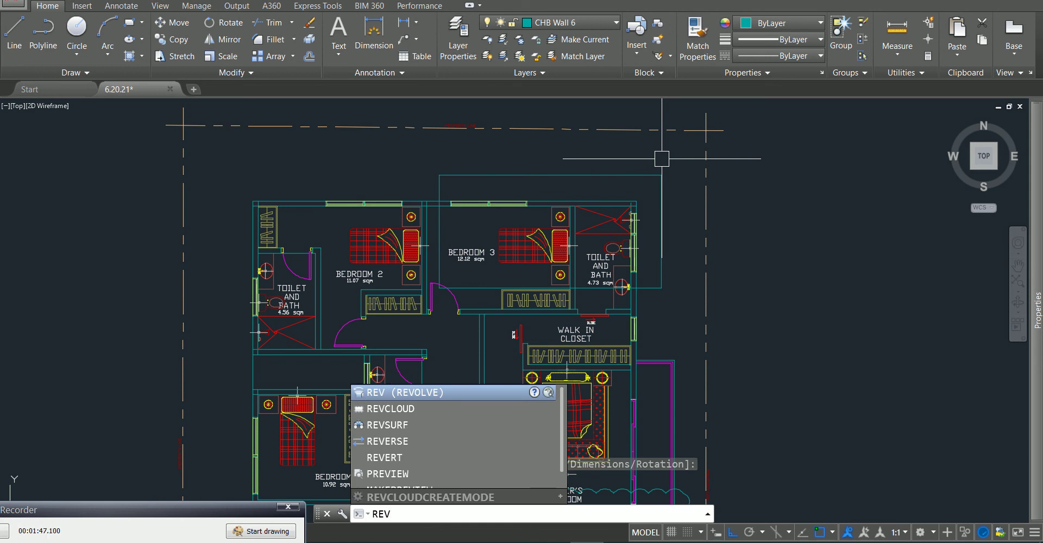
{"action": "type", "text": "C"}
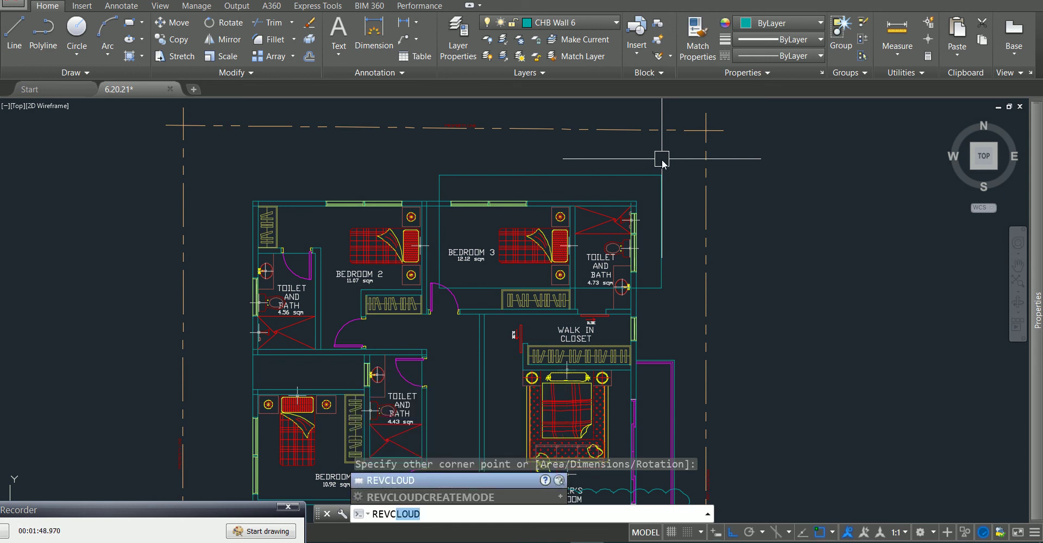
{"action": "key", "text": "Return"}
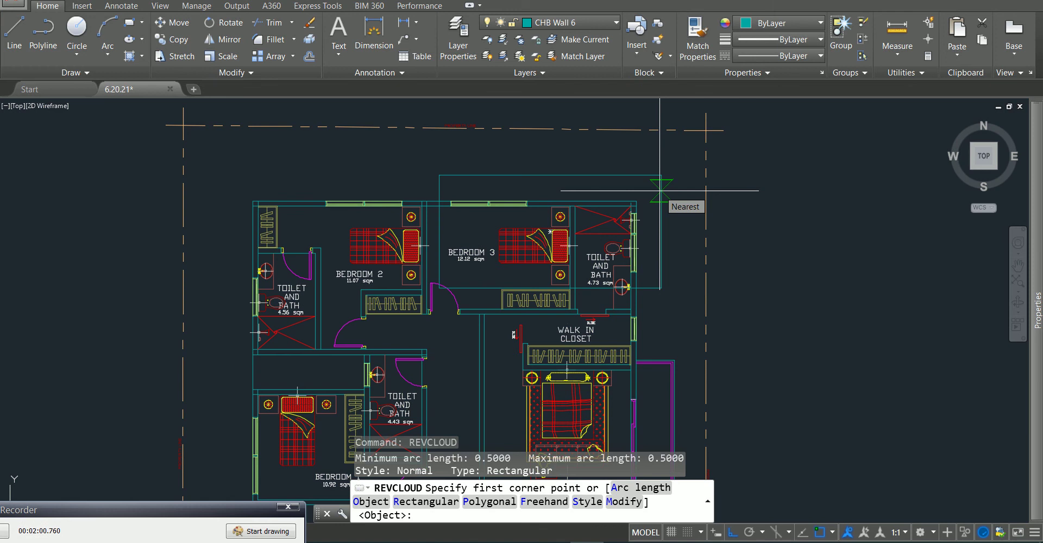
{"action": "scroll", "coordinate": [661, 191], "scroll_direction": "down", "scroll_amount": 2}
{"action": "scroll", "coordinate": [679, 315], "scroll_direction": "up", "scroll_amount": 2}
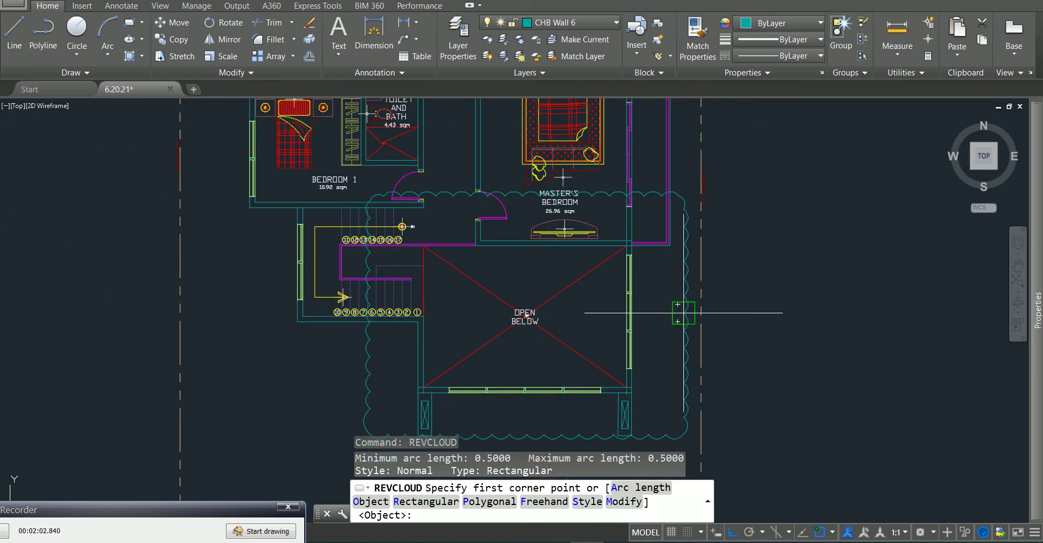
{"action": "scroll", "coordinate": [518, 389], "scroll_direction": "down", "scroll_amount": 2}
{"action": "scroll", "coordinate": [550, 116], "scroll_direction": "up", "scroll_amount": 3}
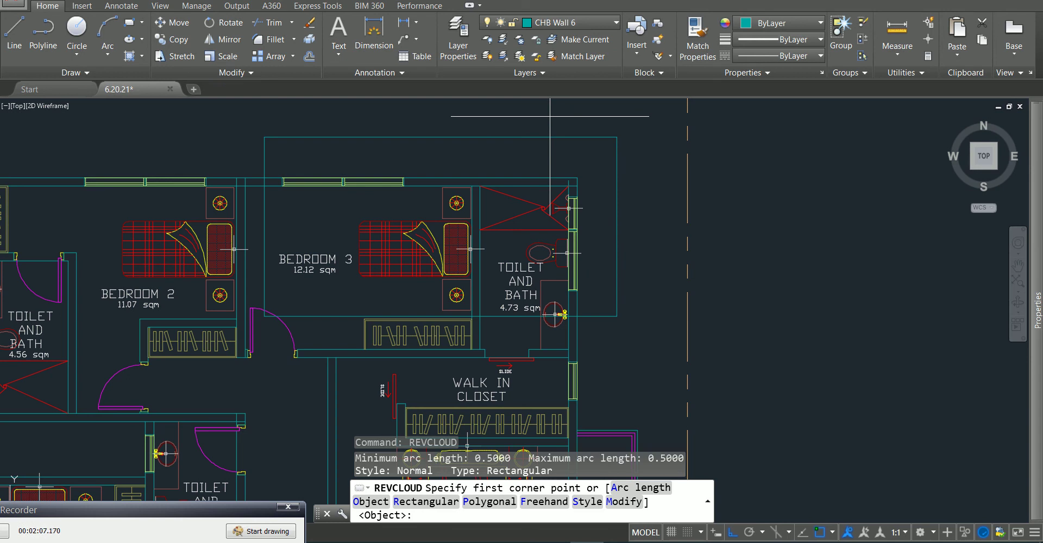
{"action": "type", "text": "A"}
{"action": "key", "text": "Return"}
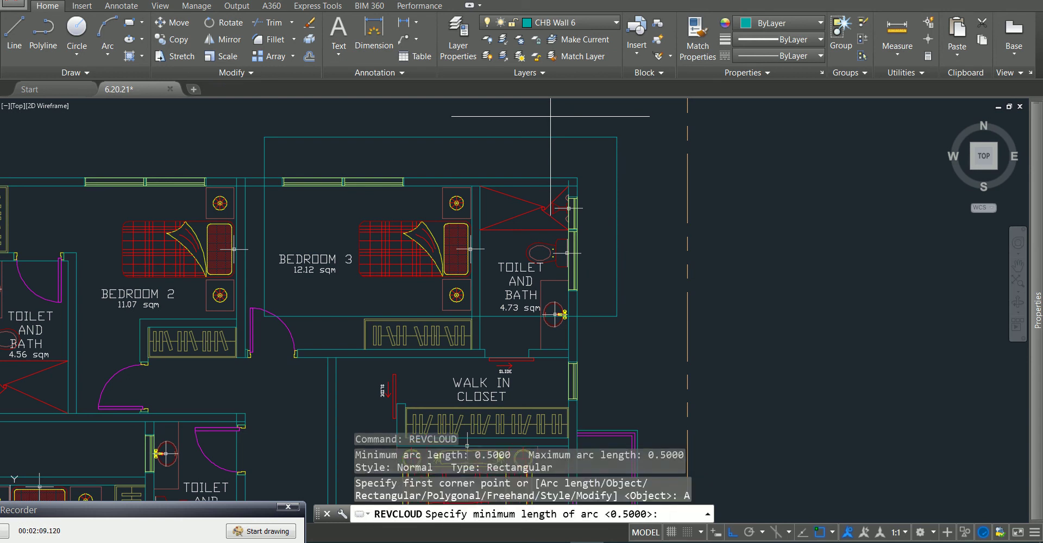
{"action": "scroll", "coordinate": [552, 116], "scroll_direction": "down", "scroll_amount": 3}
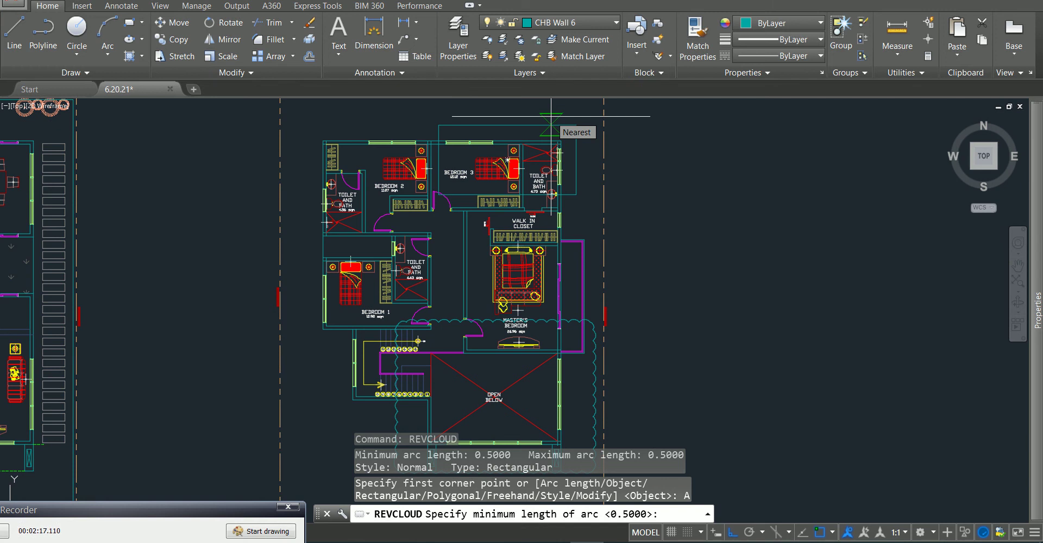
{"action": "scroll", "coordinate": [551, 115], "scroll_direction": "up", "scroll_amount": 2}
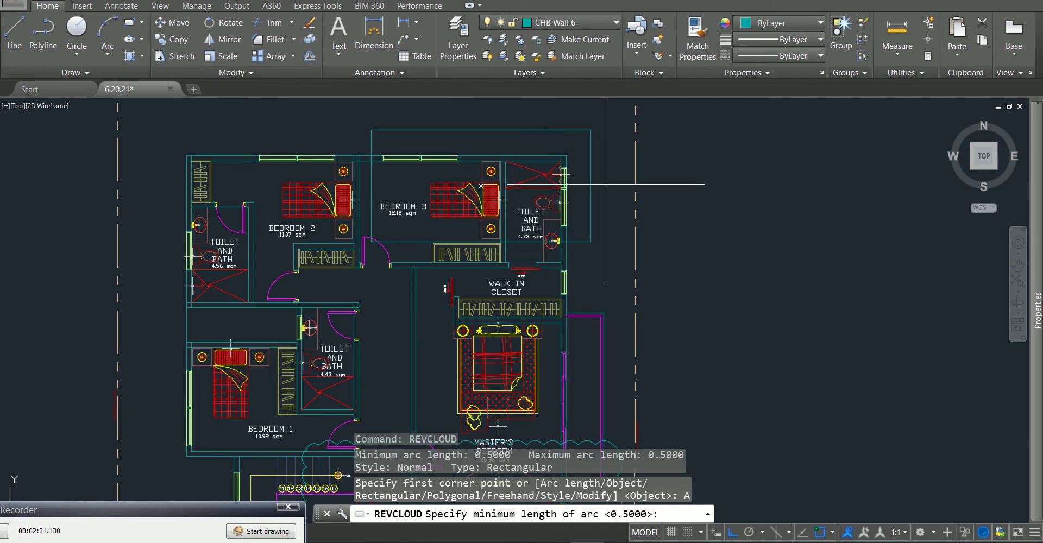
{"action": "key", "text": "Return"}
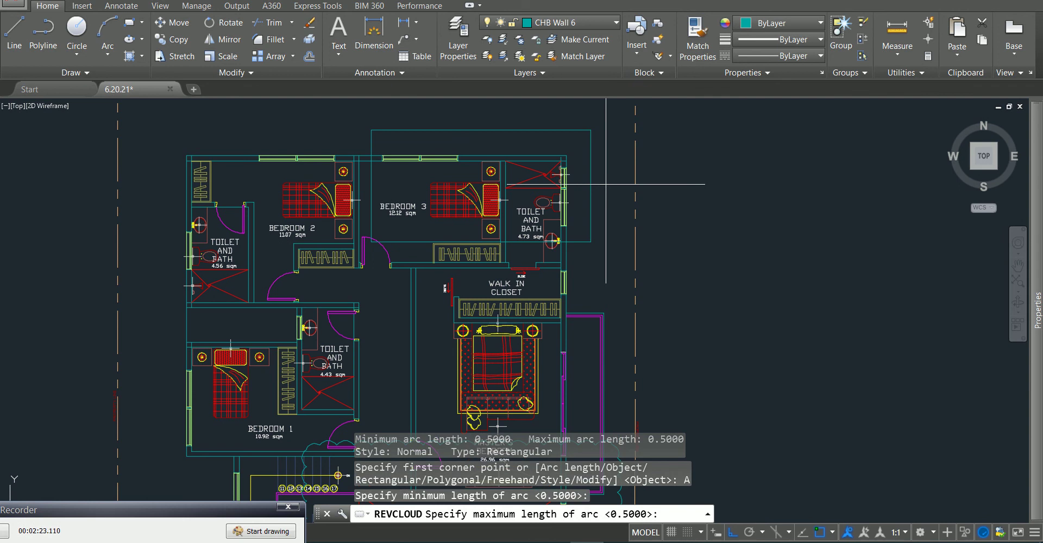
{"action": "key", "text": "Return"}
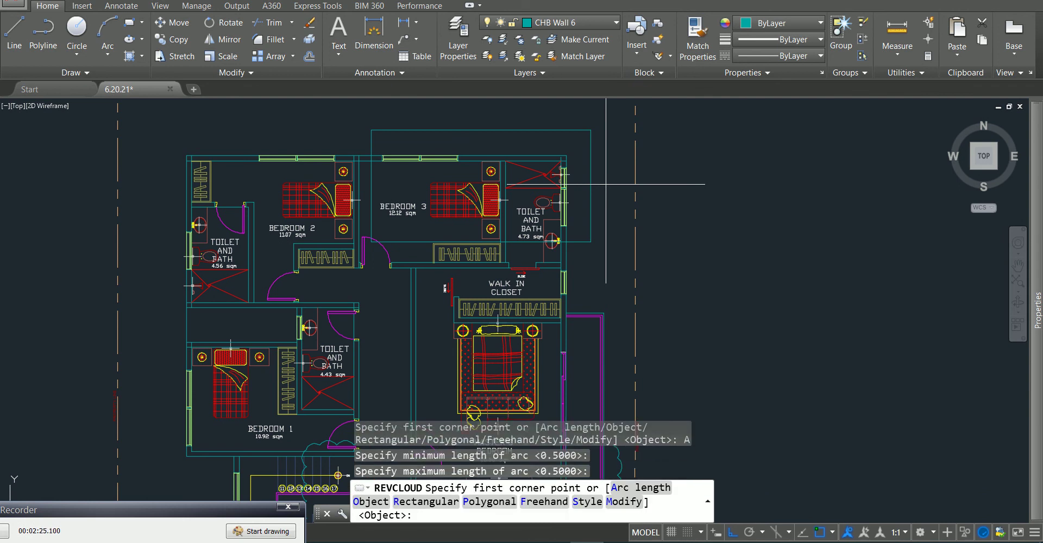
Step: Convert the rectangle around Bedroom 3 into a revision cloud with the arc direction reversed
{"action": "type", "text": "O"}
{"action": "key", "text": "Return"}
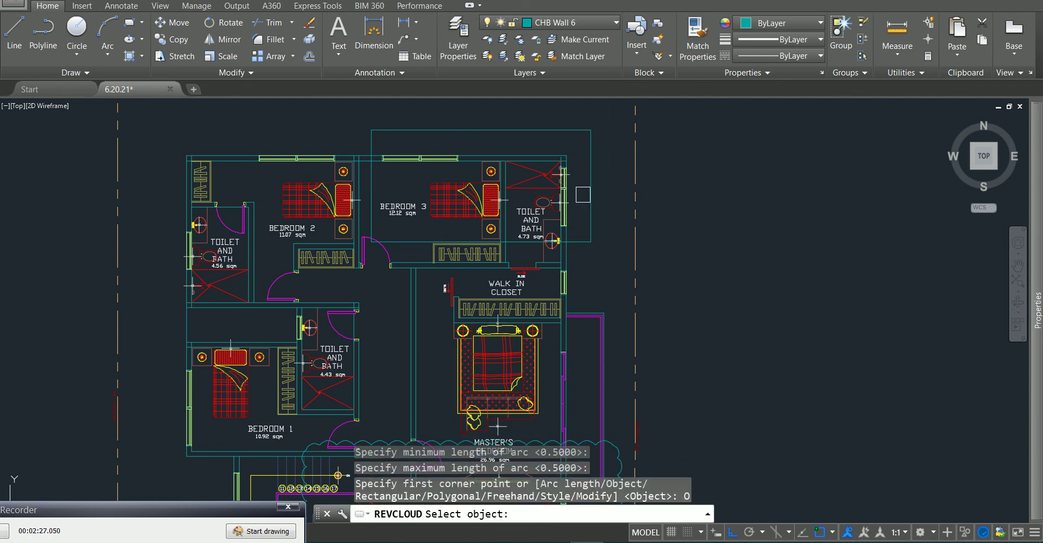
{"action": "left_click", "coordinate": [591, 190]}
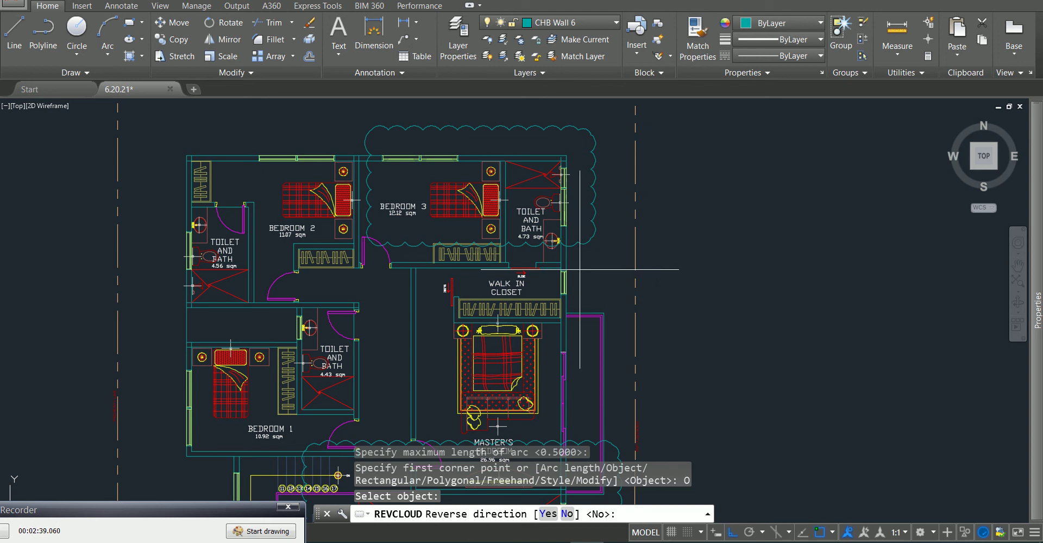
{"action": "type", "text": "Y"}
{"action": "key", "text": "Return"}
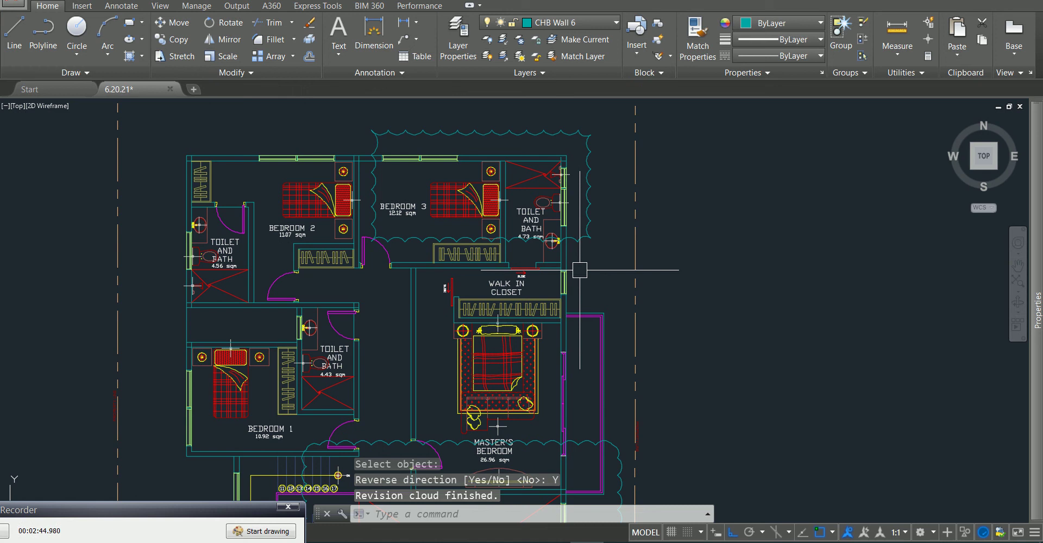
Step: Undo the conversion of the Bedroom 3 rectangle into a reversed revision cloud
{"action": "key", "text": "Escape"}
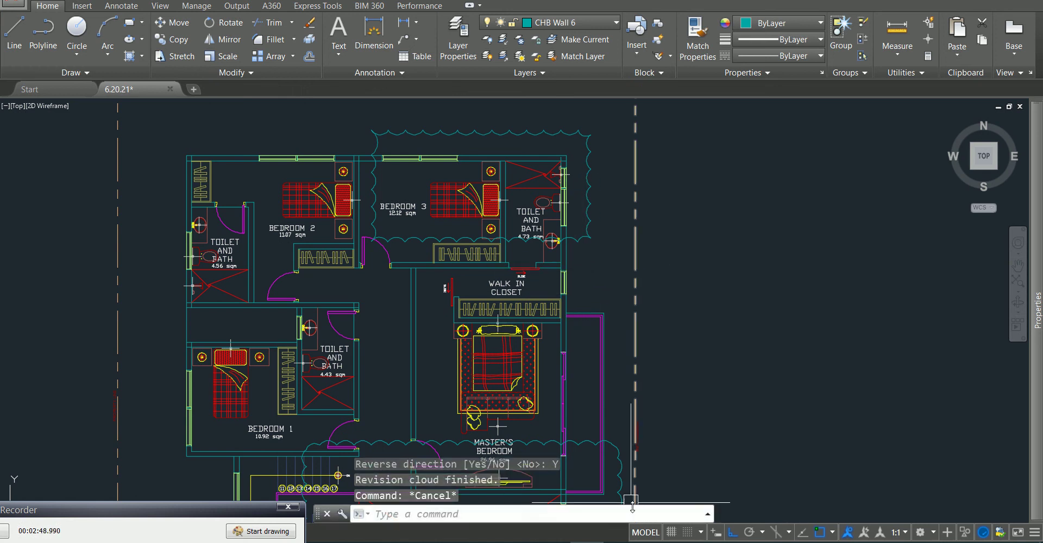
{"action": "left_click", "coordinate": [598, 178]}
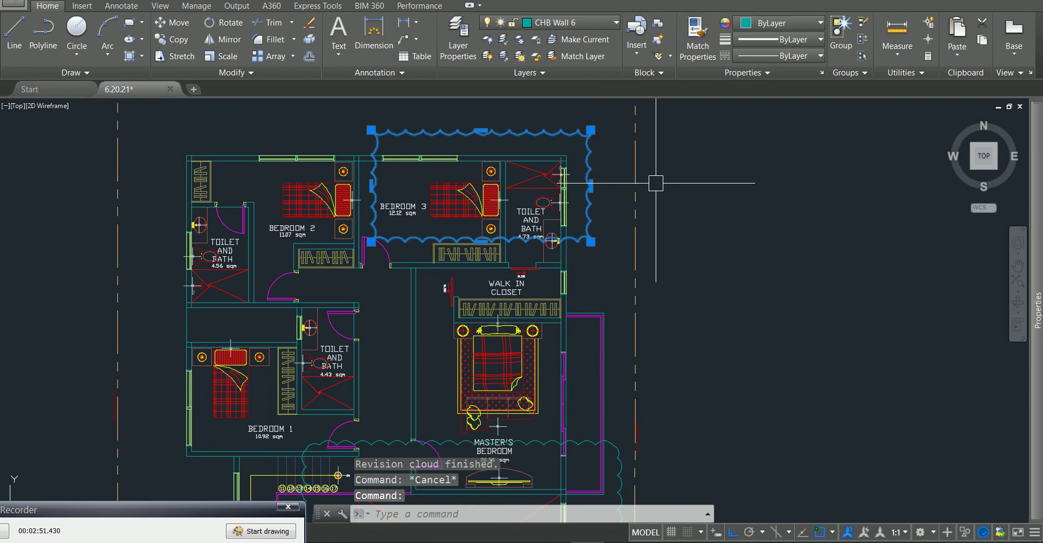
{"action": "key", "text": "ctrl+z"}
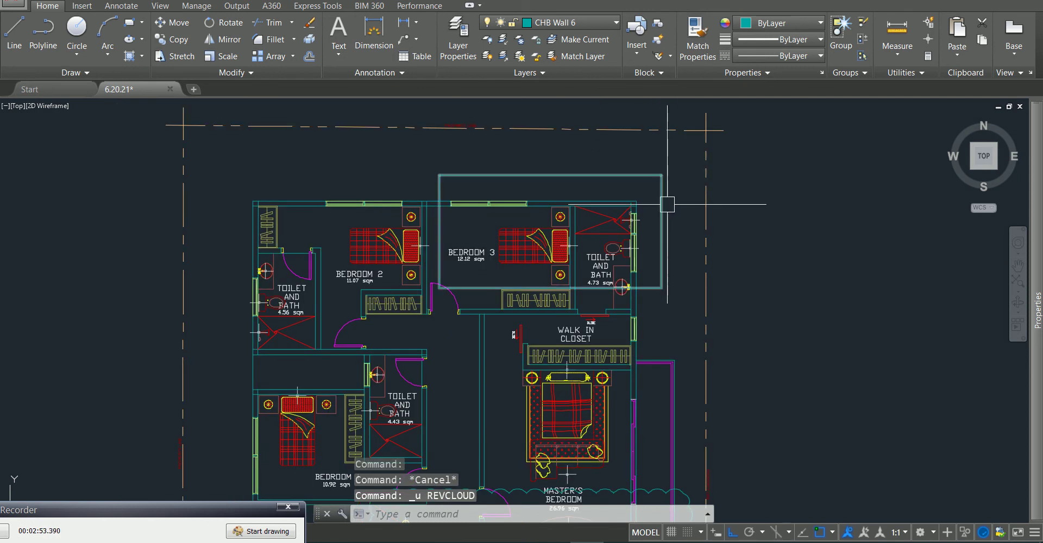
Step: Convert the rectangle around Bedroom 3 into a revision cloud without reversing the arc direction
{"action": "type", "text": "REVC"}
{"action": "key", "text": "Return"}
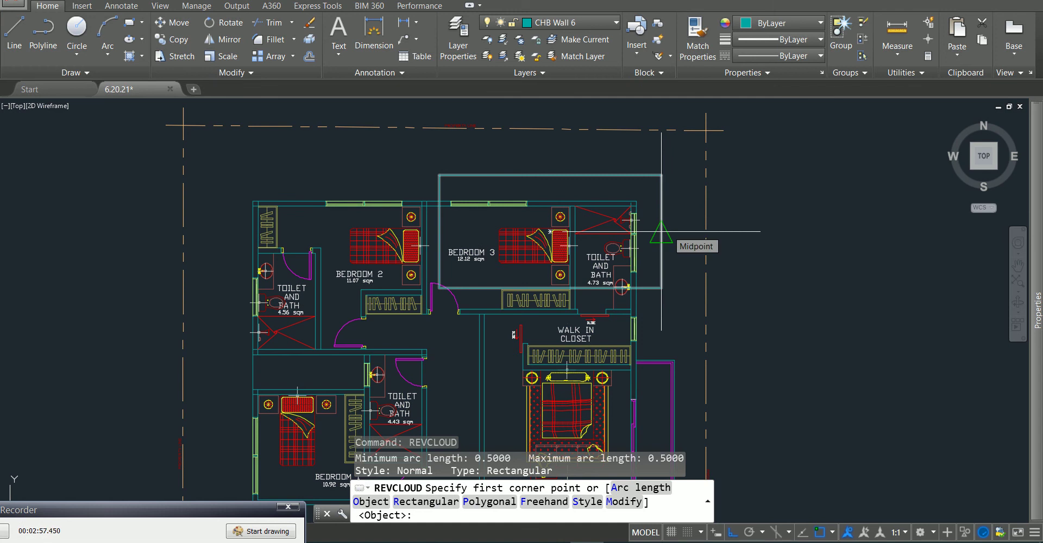
{"action": "scroll", "coordinate": [677, 259], "scroll_direction": "up", "scroll_amount": 2}
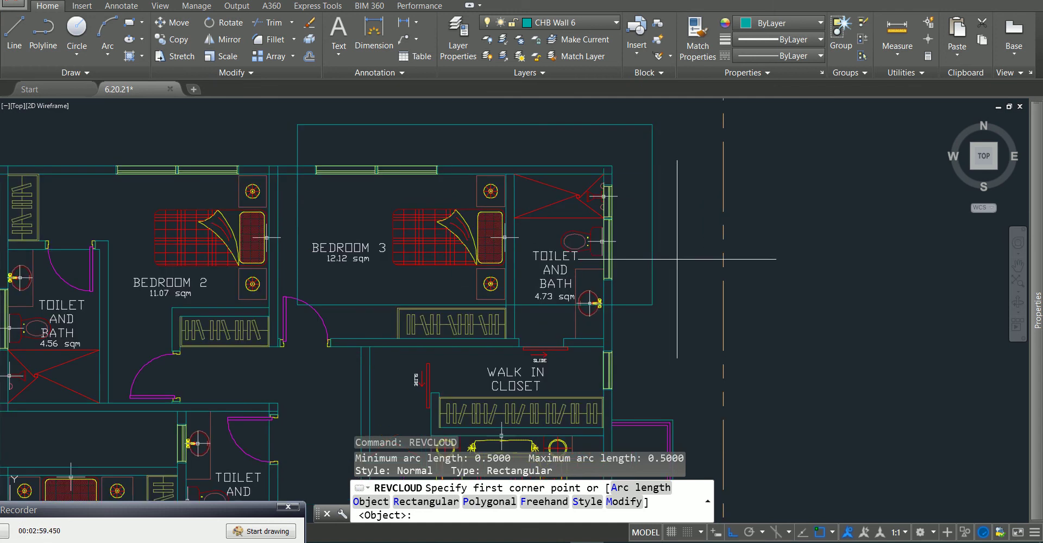
{"action": "type", "text": "o"}
{"action": "key", "text": "Return"}
{"action": "left_click", "coordinate": [652, 271]}
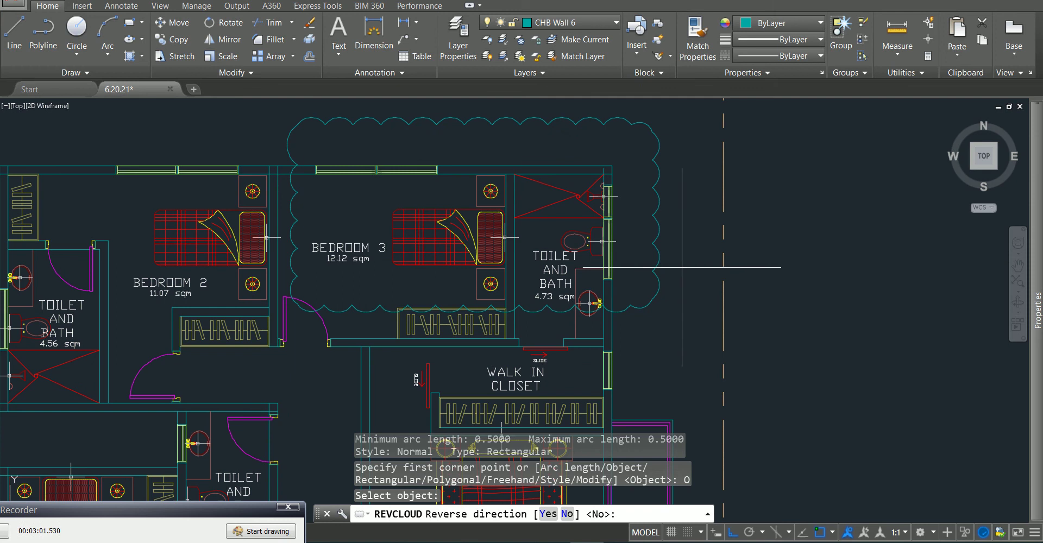
{"action": "type", "text": "n"}
{"action": "key", "text": "Return"}
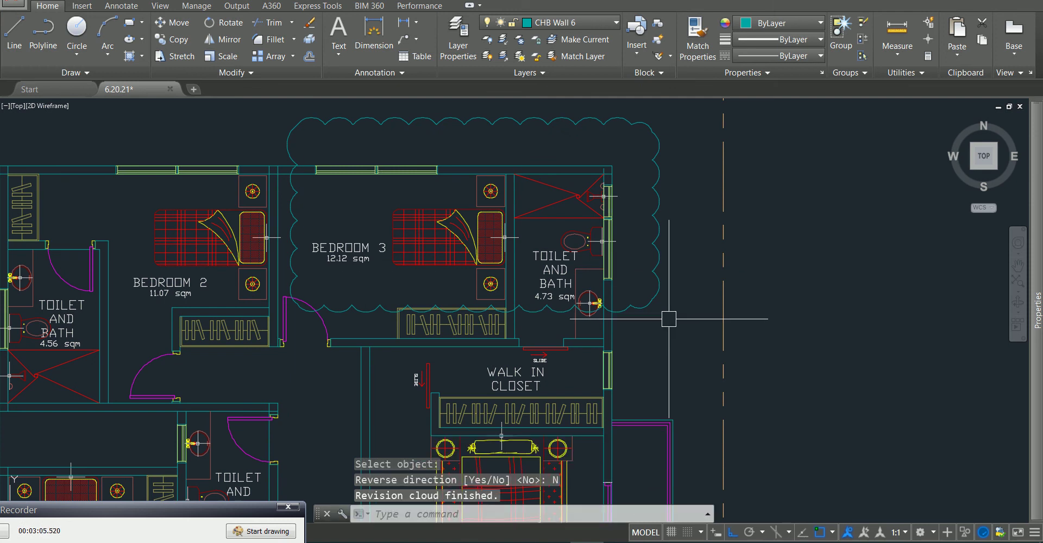
{"action": "type", "text": "REVC"}
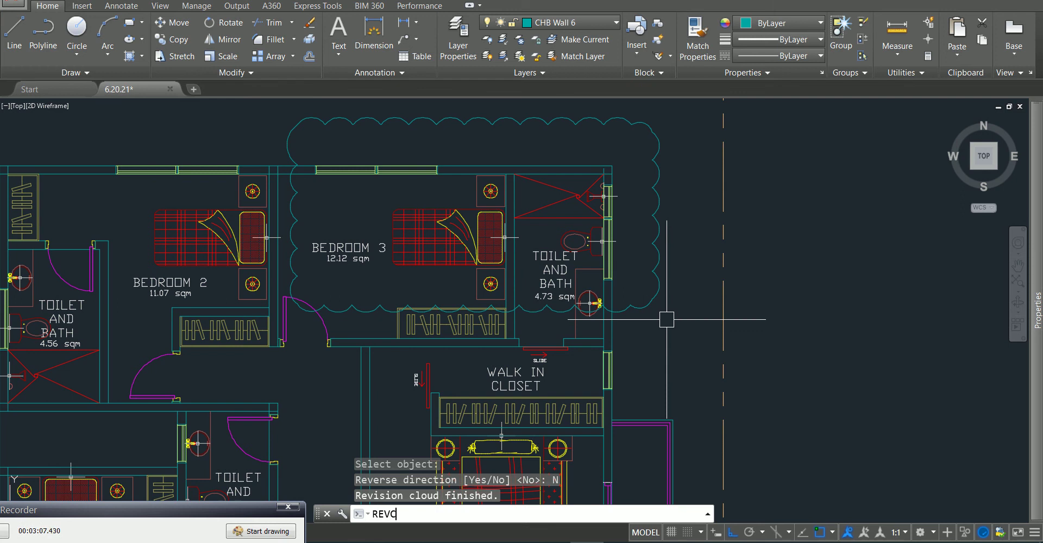
{"action": "key", "text": "Return"}
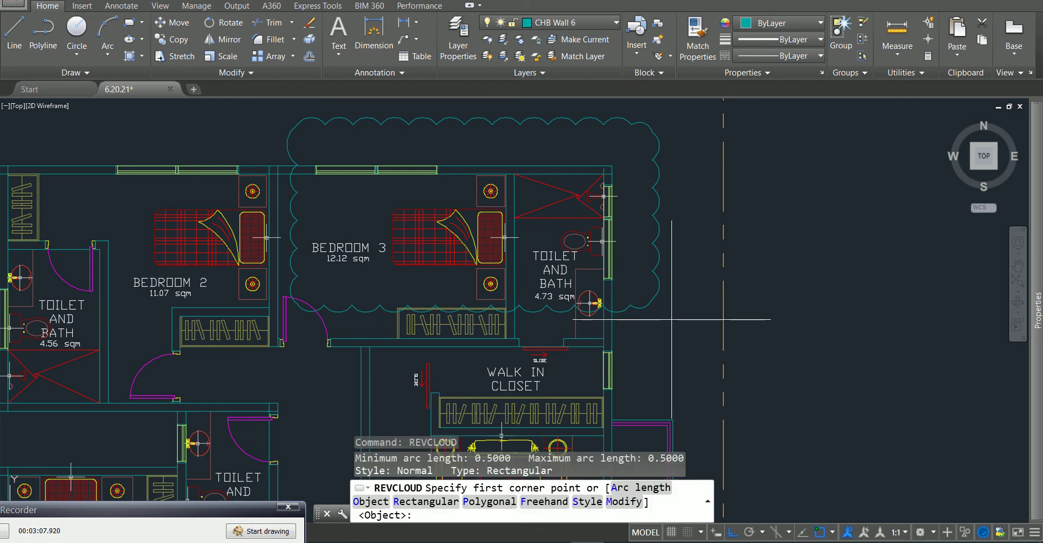
{"action": "left_click", "coordinate": [618, 501]}
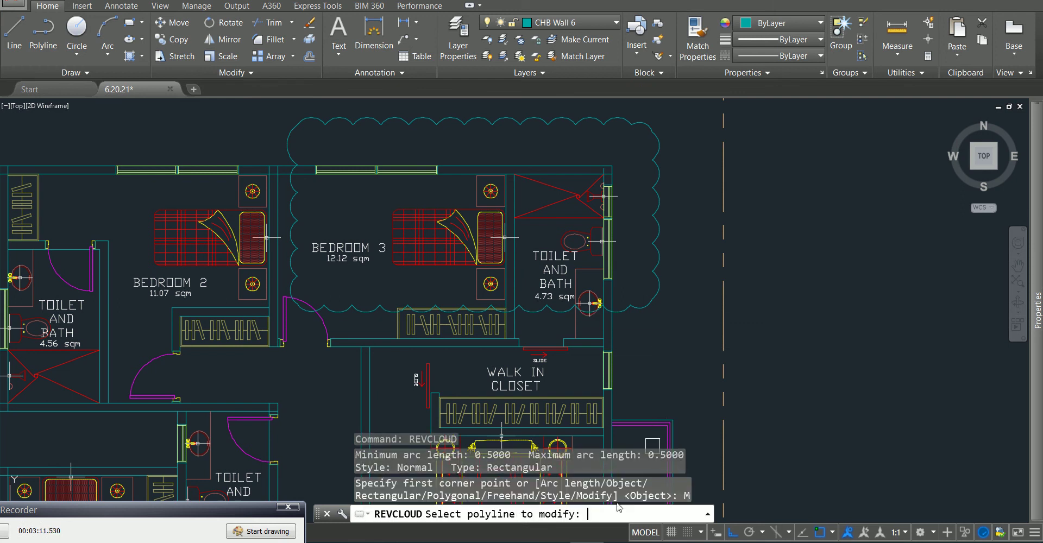
{"action": "key", "text": "Escape"}
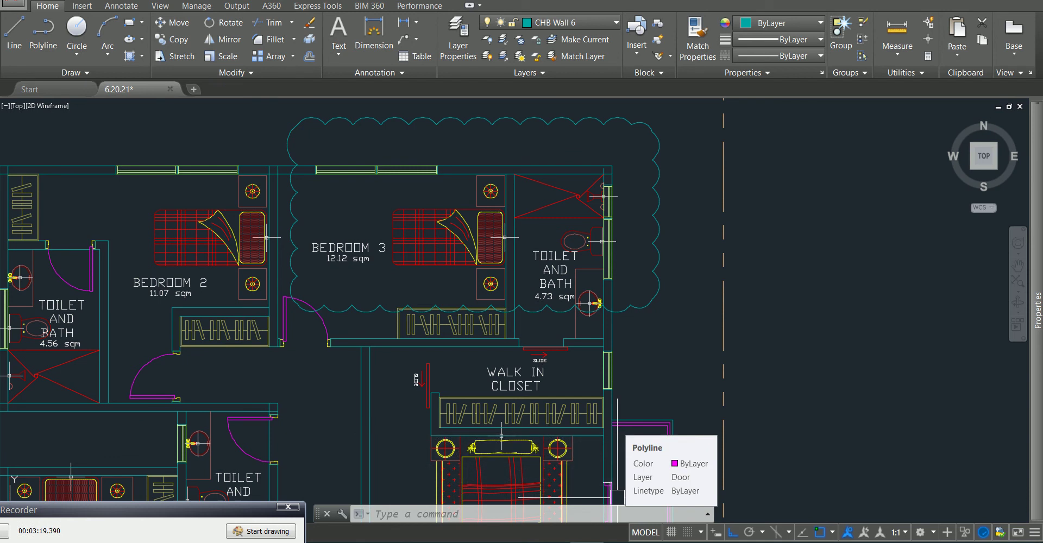
Step: Select the revision cloud around Bedroom 3 and its toilet and bath
{"action": "left_click", "coordinate": [659, 168]}
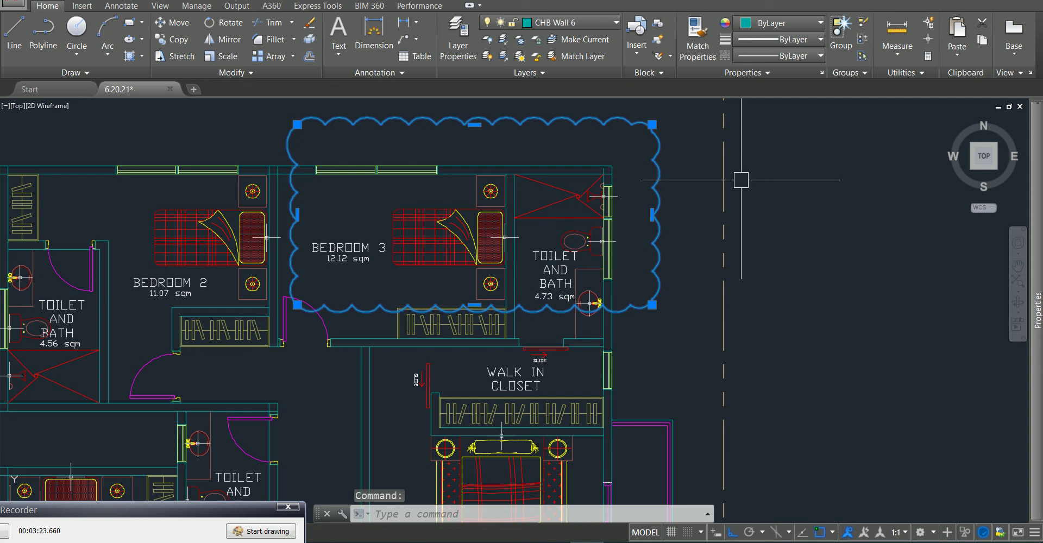